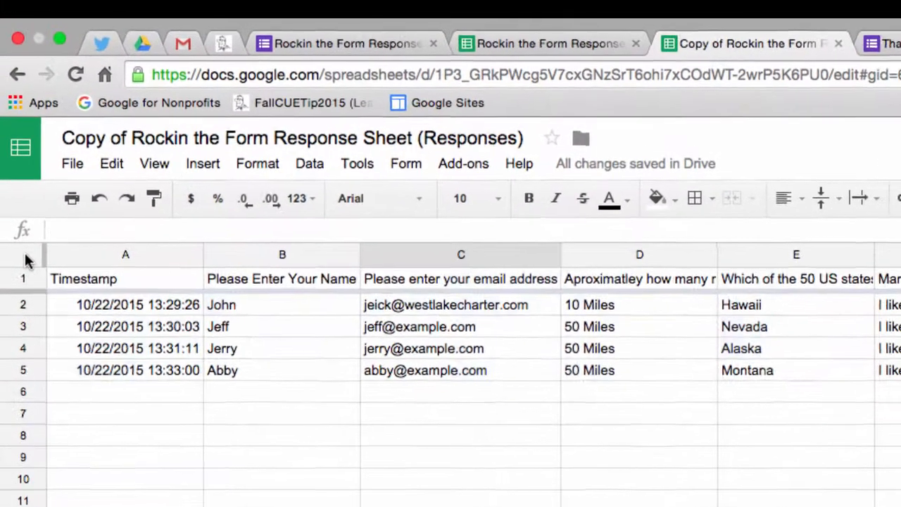
Step: Wrap the text in all cells of the response sheet
left_click(14, 151)
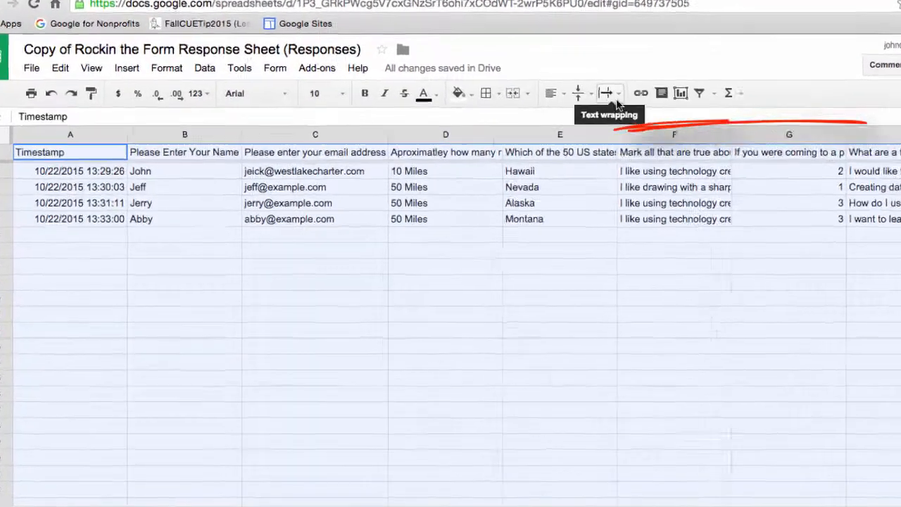
left_click(617, 103)
left_click(631, 119)
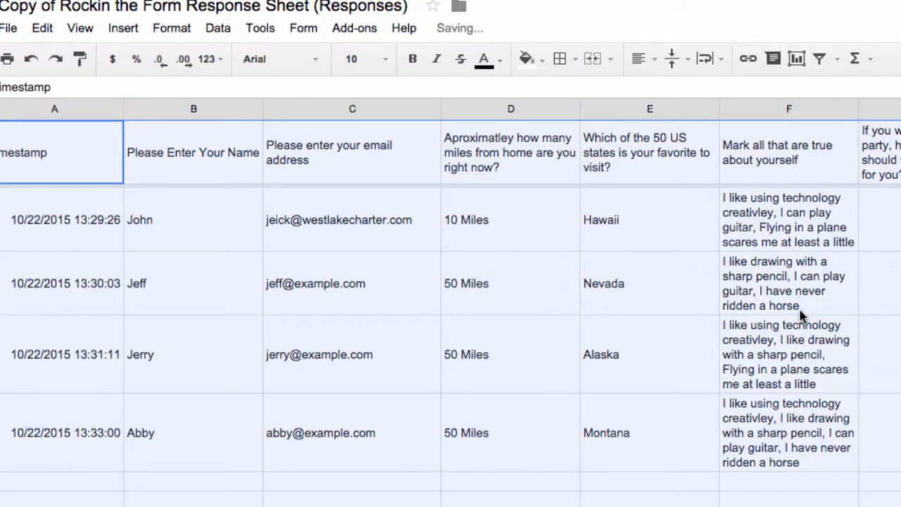
left_click(387, 460)
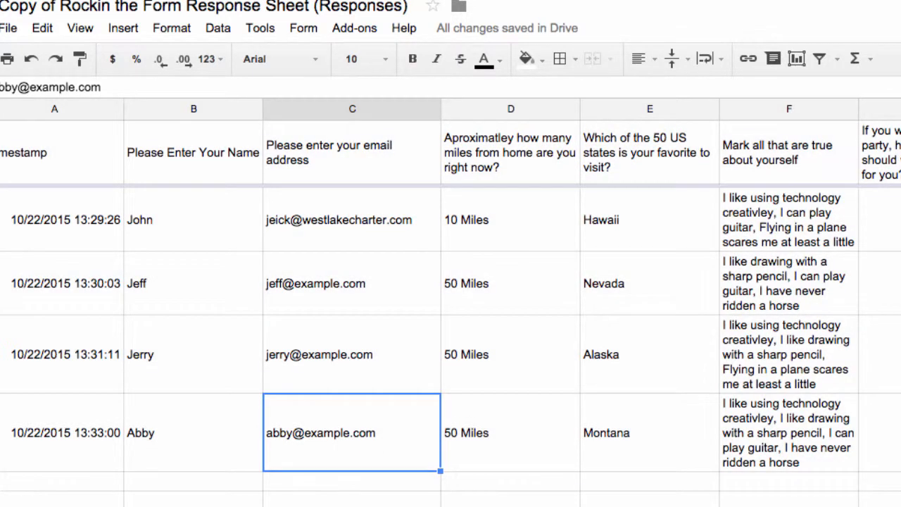
Step: Fill the Timestamp column A and the email address column C with light blue
left_click(61, 110)
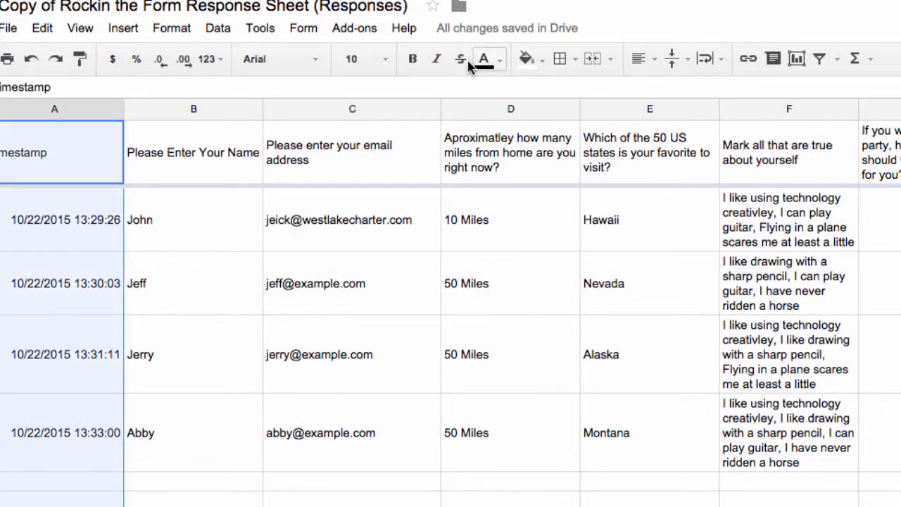
left_click(526, 58)
left_click(653, 162)
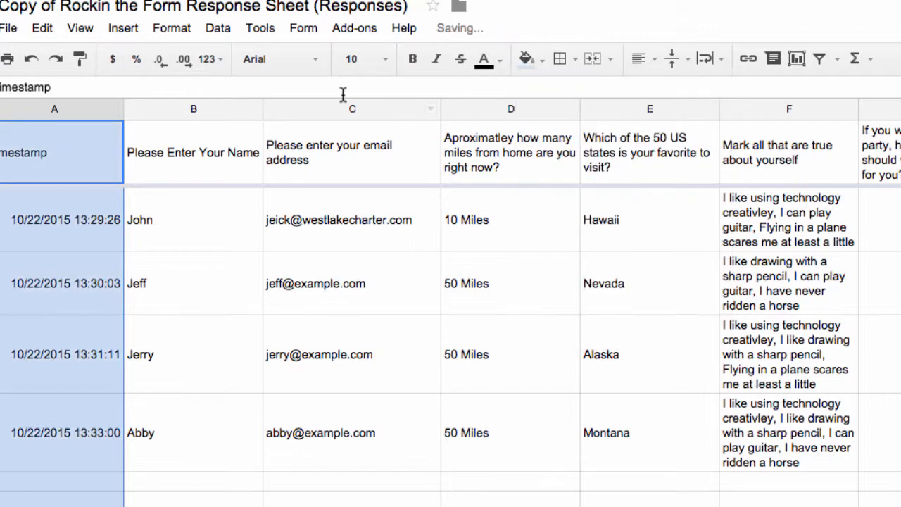
left_click(338, 111)
left_click(528, 60)
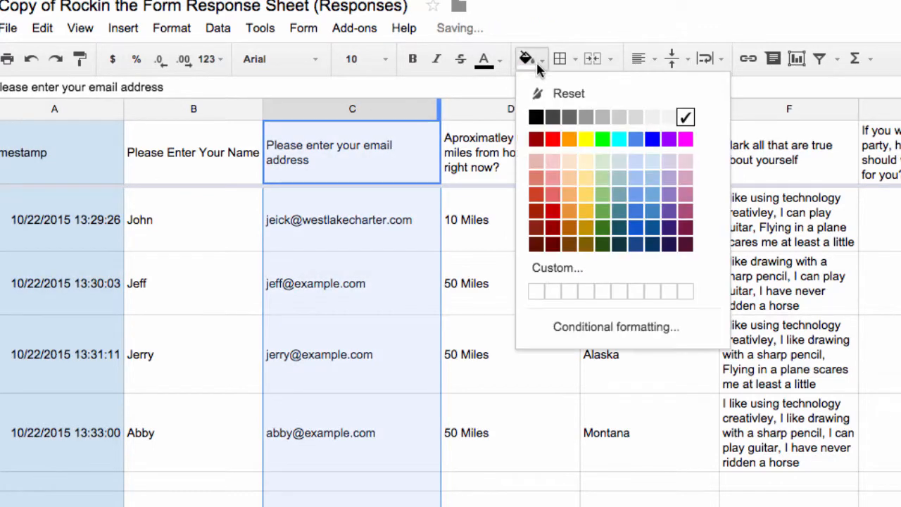
left_click(652, 162)
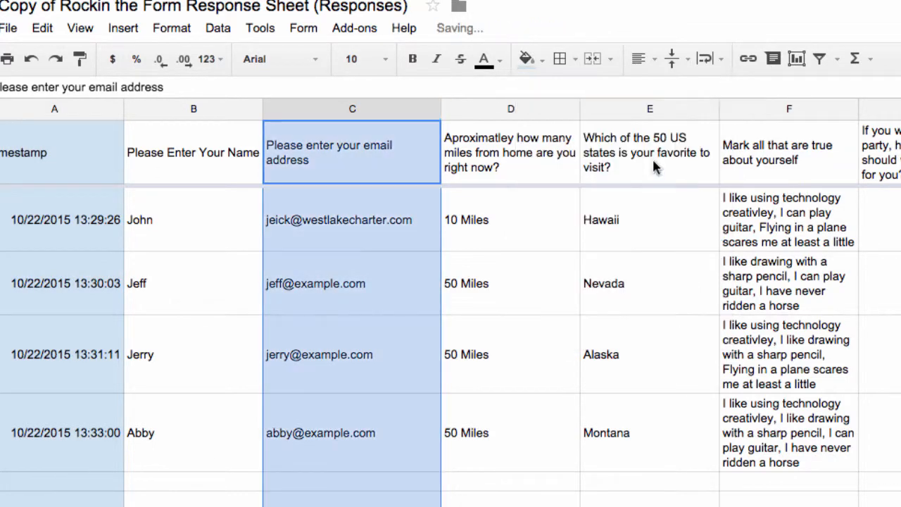
Step: Fill the favorite state column E and the sodas column G with the same light blue
left_click(681, 111)
left_click(541, 61)
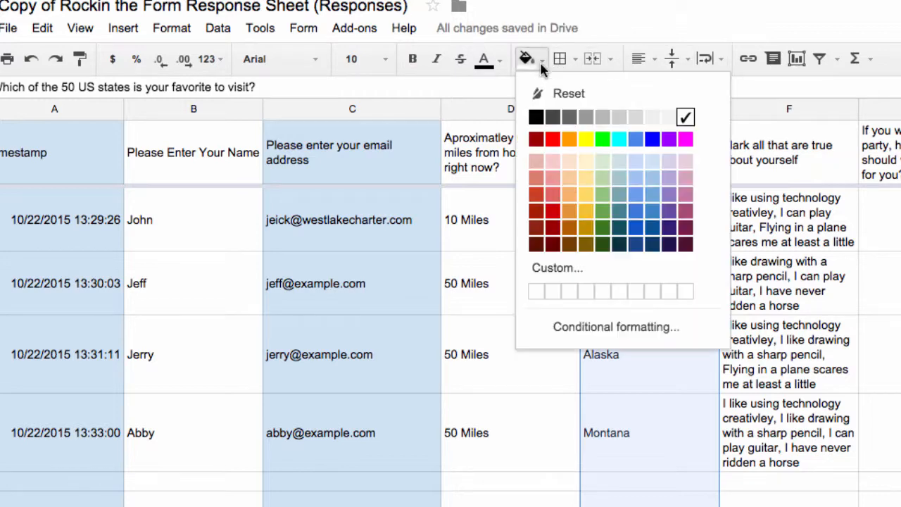
left_click(653, 162)
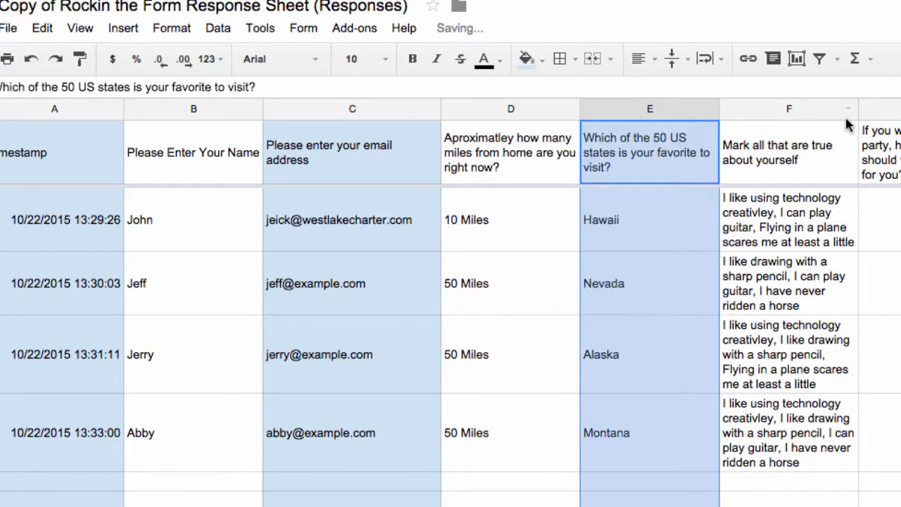
left_click(877, 111)
left_click(541, 61)
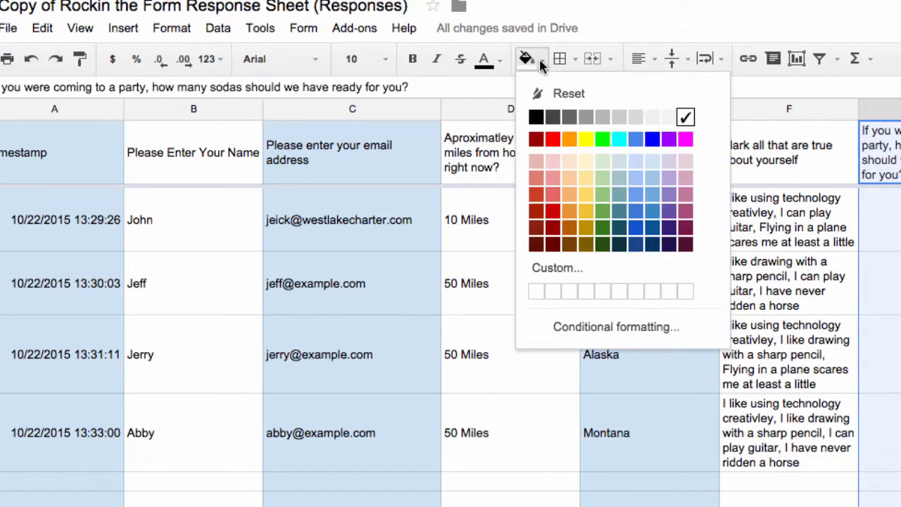
left_click(649, 162)
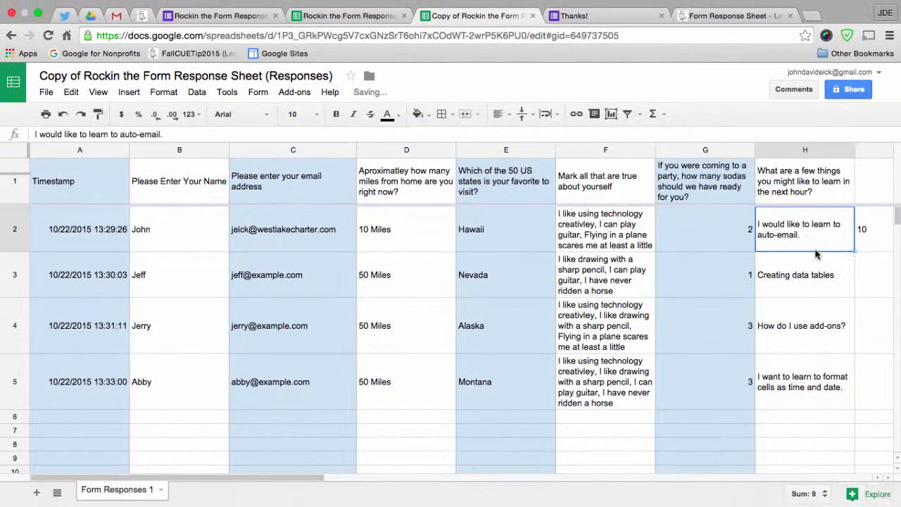
Step: Fill the header row 1 with light green
left_click(12, 185)
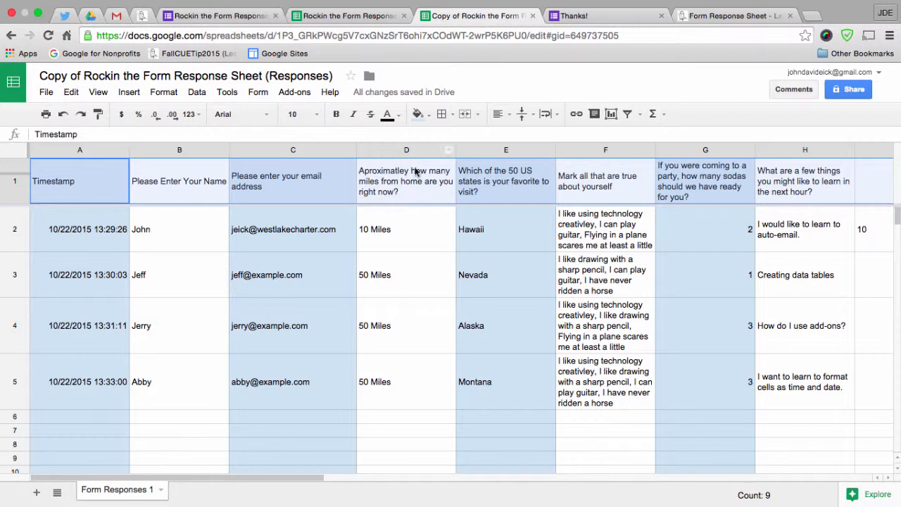
left_click(429, 118)
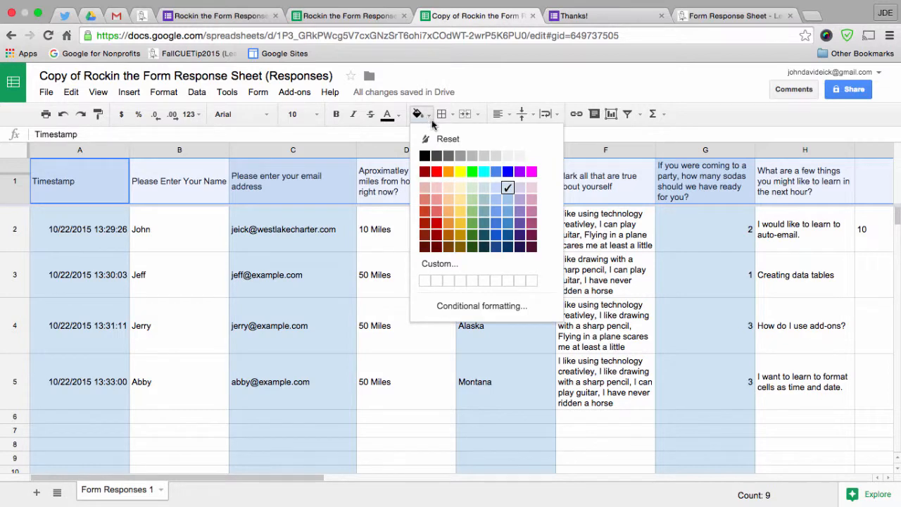
left_click(471, 186)
left_click(482, 377)
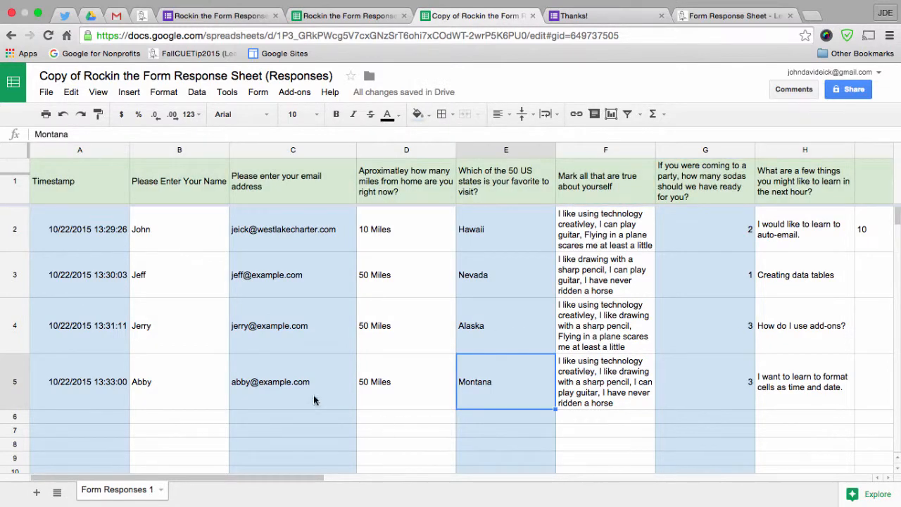
Step: Extend the frozen area so that the first two rows stay fixed while scrolling
scroll(152, 308, "down", 3)
scroll(152, 308, "up", 3)
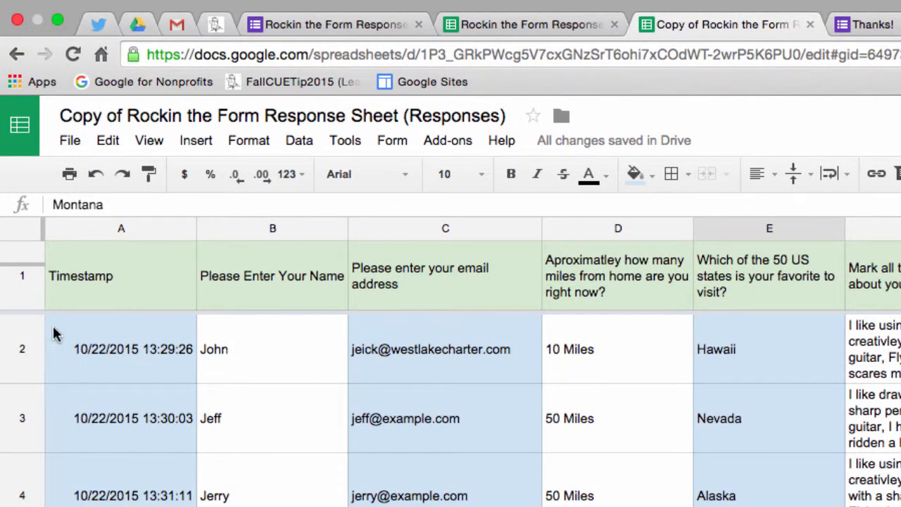
left_click(21, 268)
left_click(24, 264)
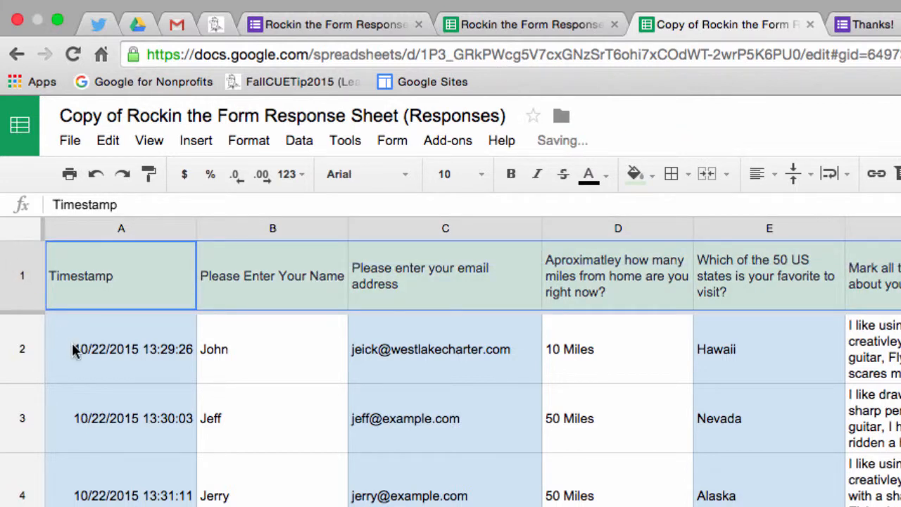
left_click_drag(28, 306, 37, 393)
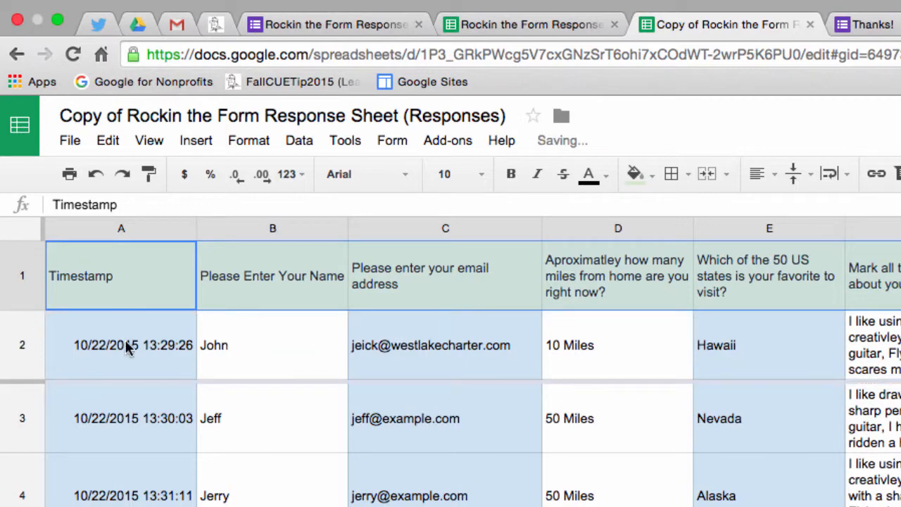
scroll(176, 490, "down", 5)
scroll(177, 488, "up", 5)
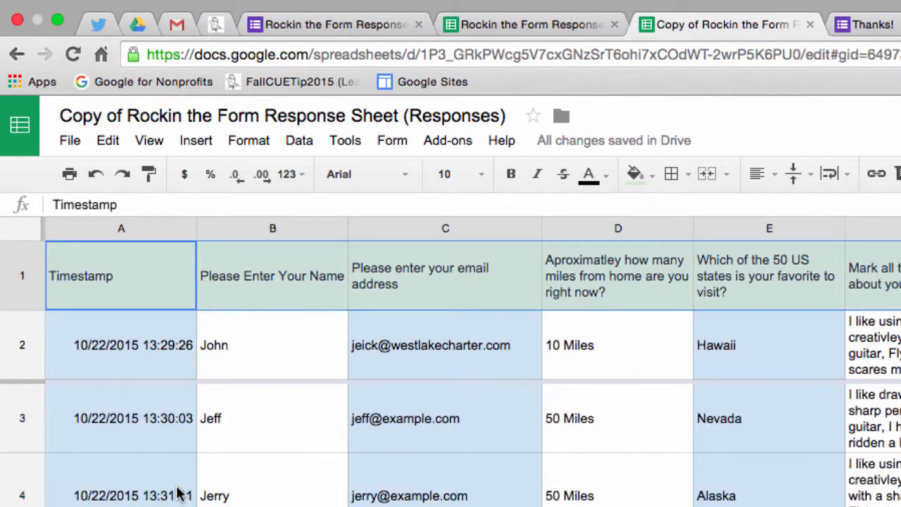
scroll(177, 489, "down", 5)
scroll(177, 488, "up", 5)
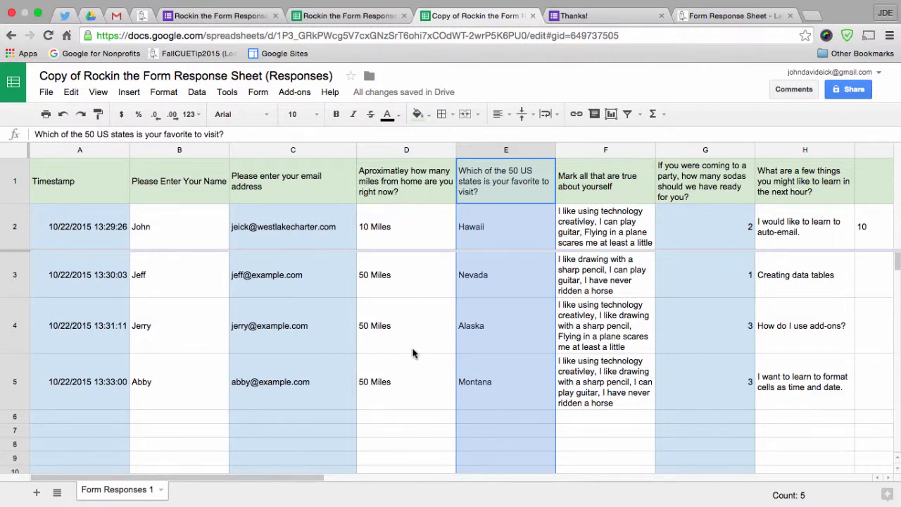
Step: Move the miles-from-home column D to the end of the table, after the Split Miles column
left_click(399, 150)
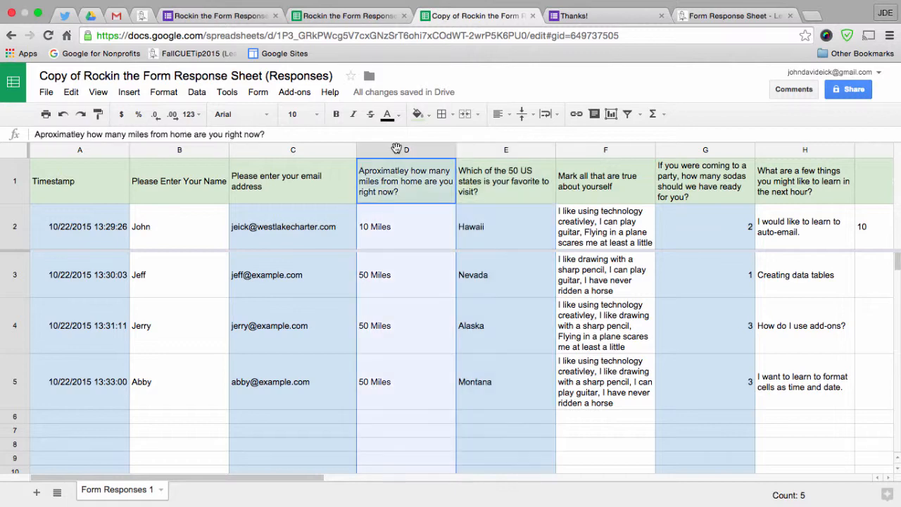
left_click_drag(402, 147, 556, 157)
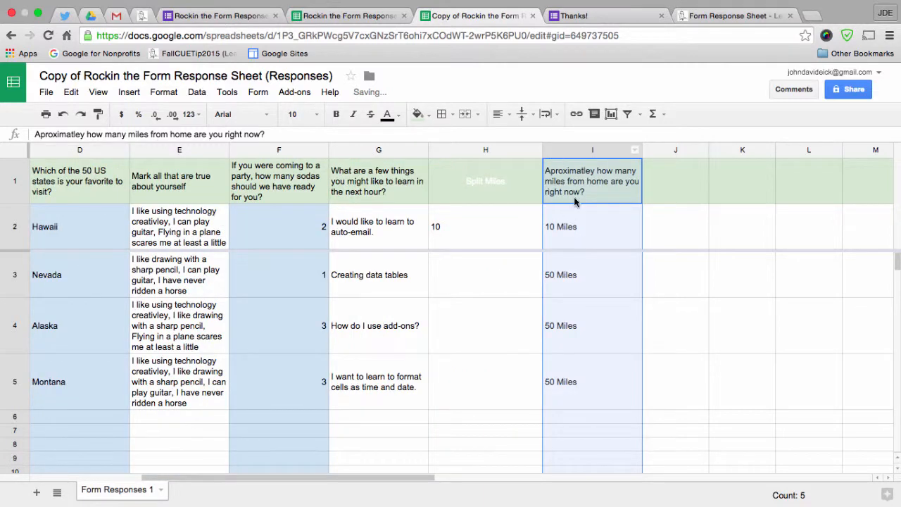
scroll(476, 306, "left", 5)
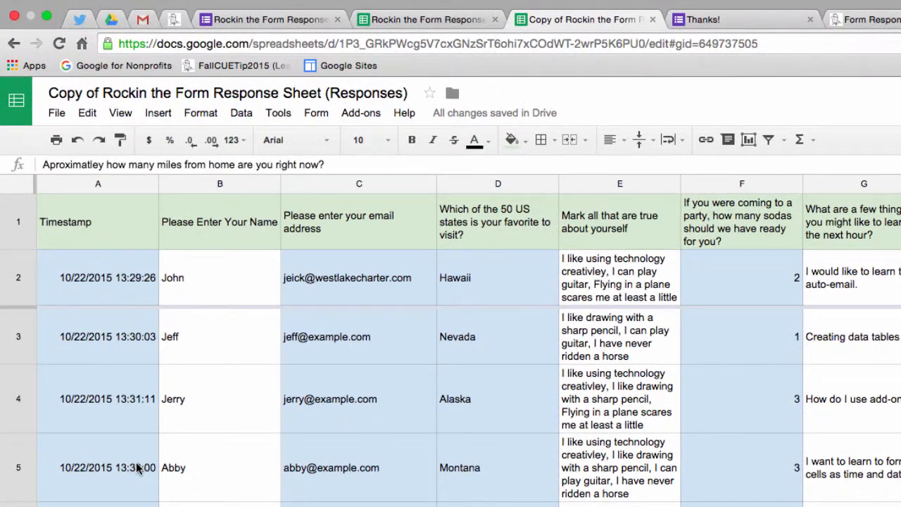
Step: Hide the Timestamp column A, unhide it, and hide it again
left_click(149, 185)
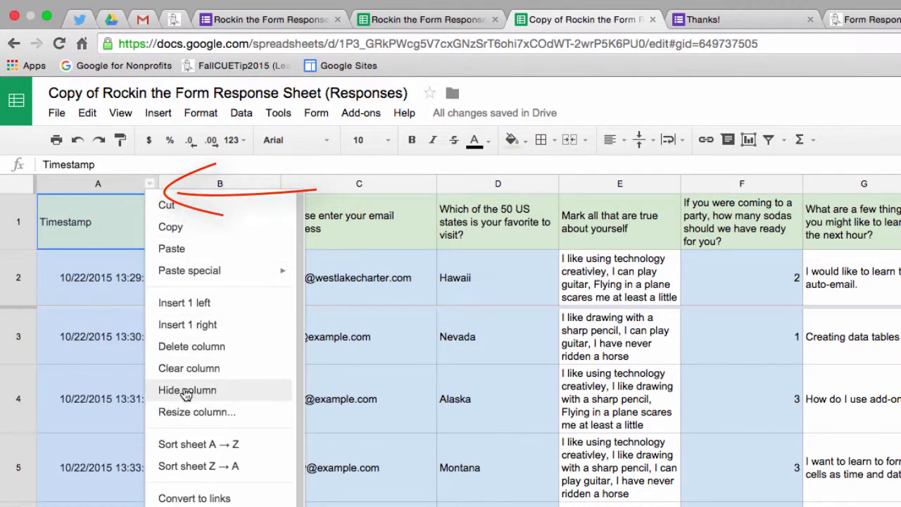
left_click(180, 390)
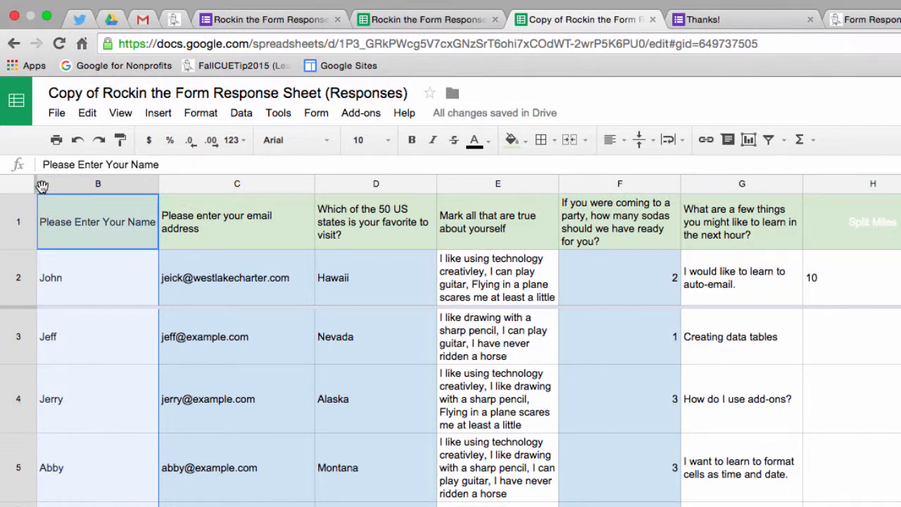
left_click(42, 185)
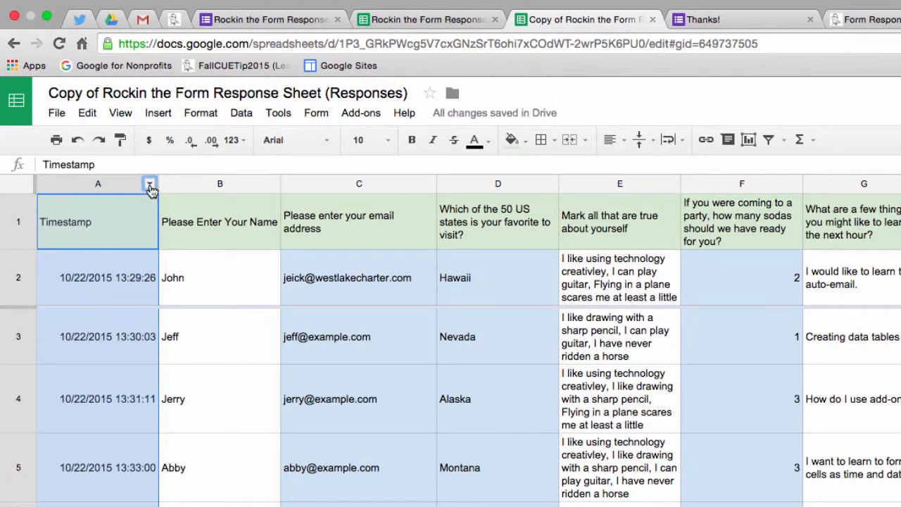
left_click(149, 183)
left_click(177, 390)
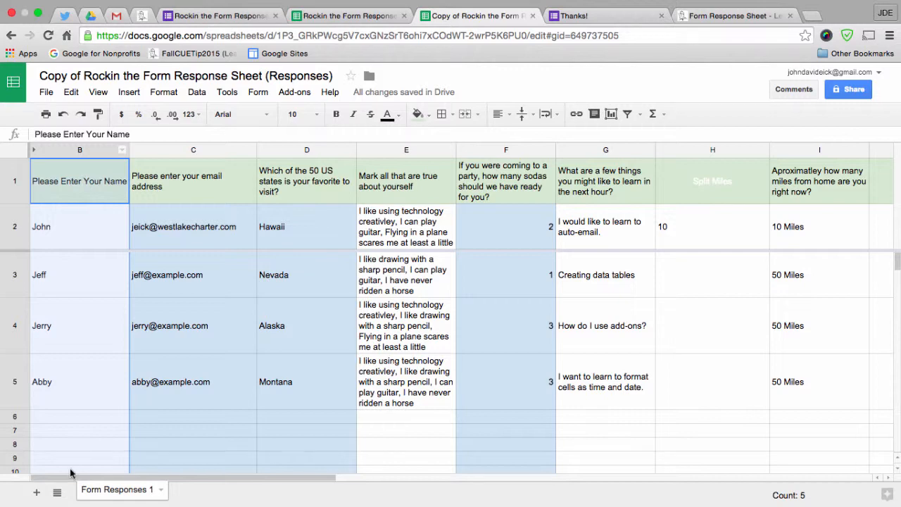
Step: Add a new sheet and name it Hidden Stuff
left_click(37, 493)
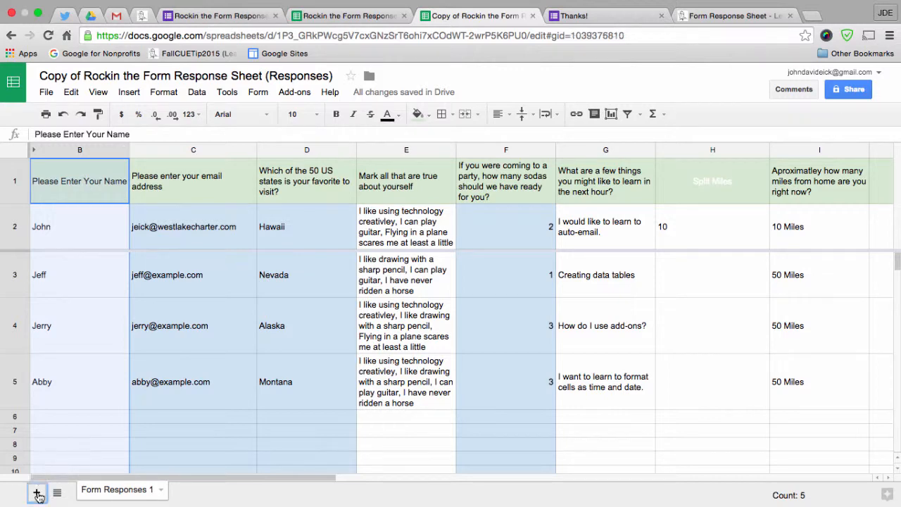
double_click(187, 490)
type("Hidden Stuff")
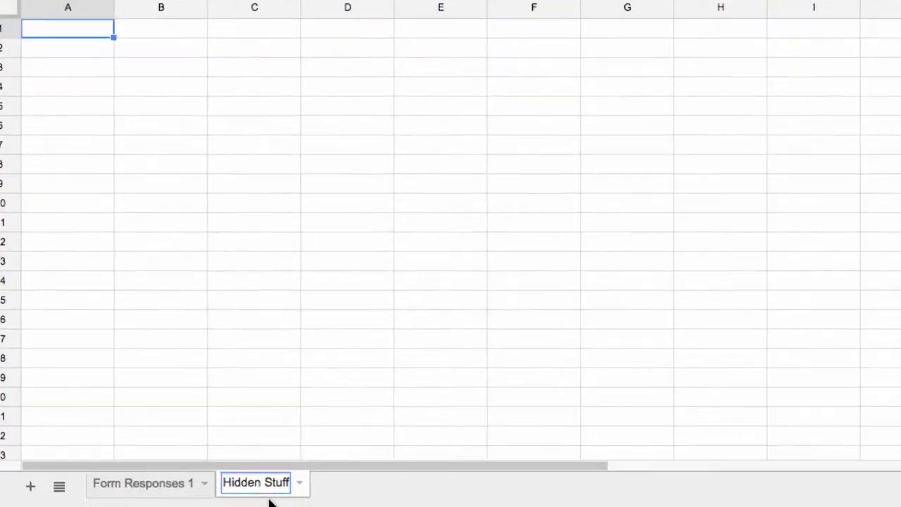
key("Return")
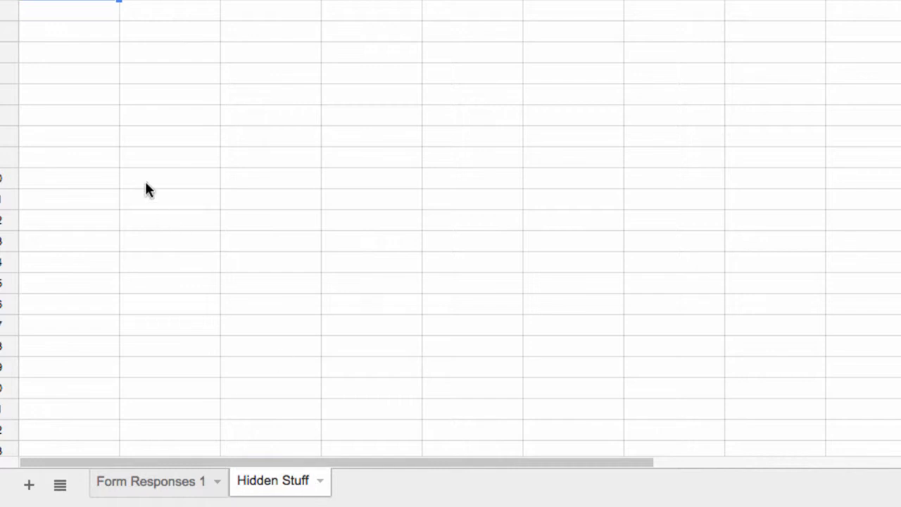
Step: Hide the Hidden Stuff sheet and look it up in the list of all sheets
right_click(268, 485)
mouse_move(290, 299)
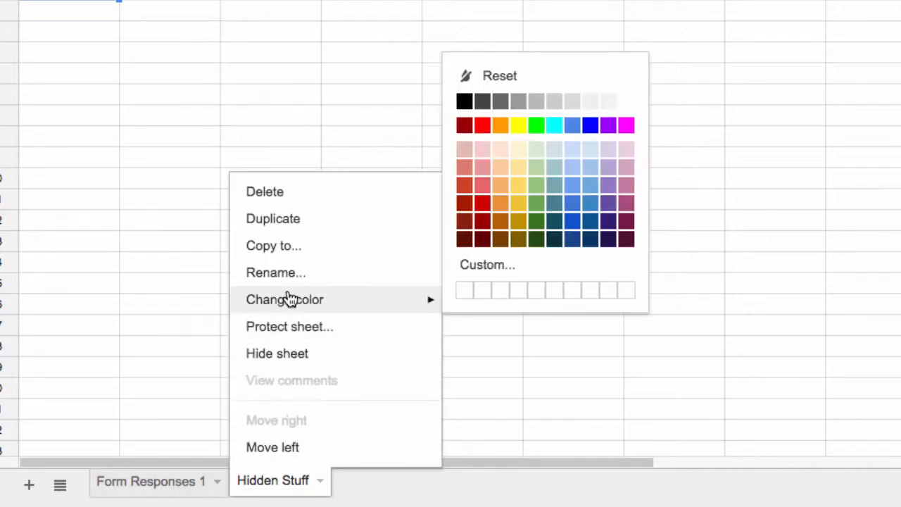
left_click(293, 354)
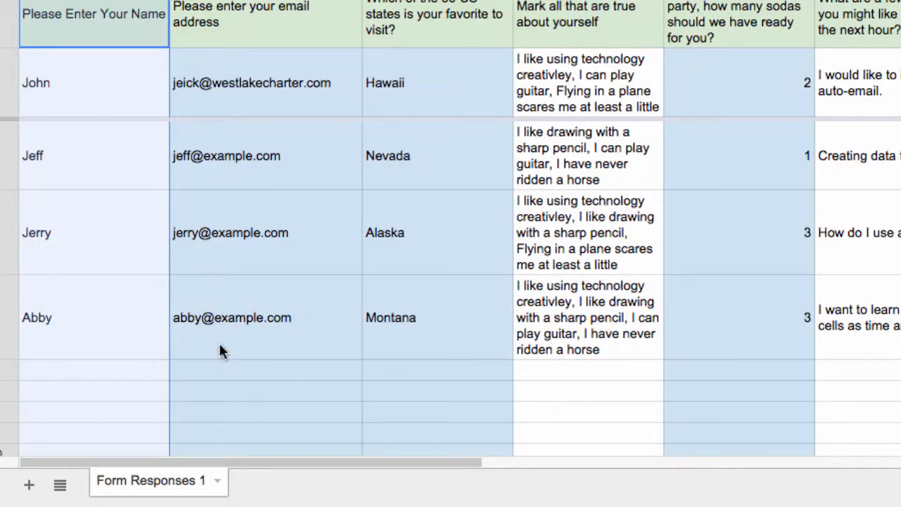
left_click(62, 487)
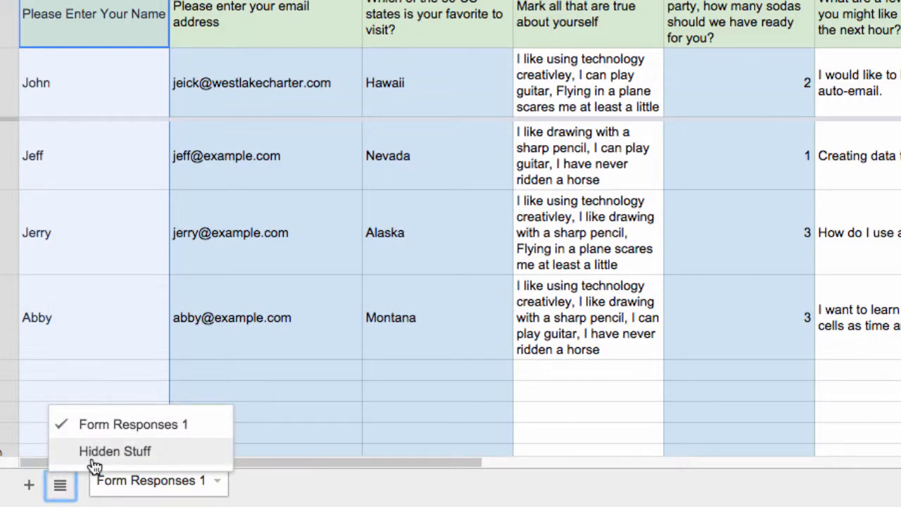
left_click(61, 486)
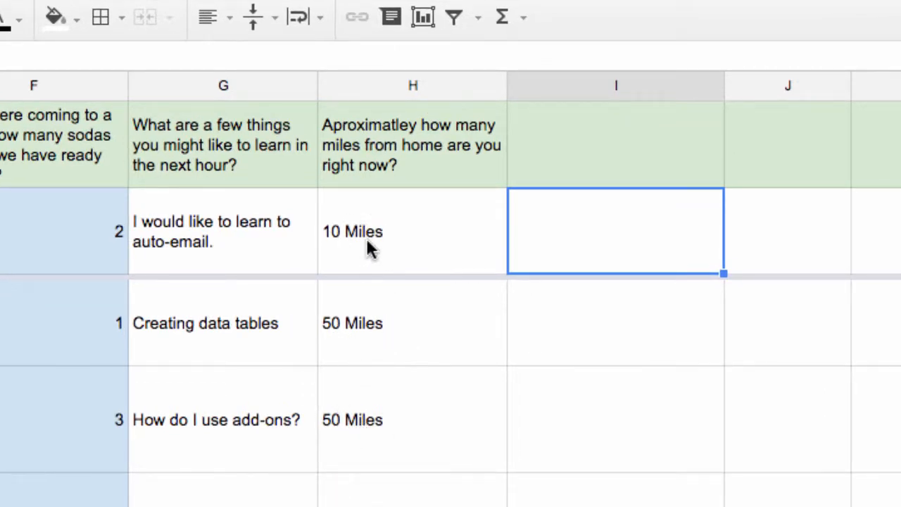
Step: Enter the formula =left(H2,2) in cell I2 to extract the first two characters of the miles answer
left_click(574, 231)
type("=")
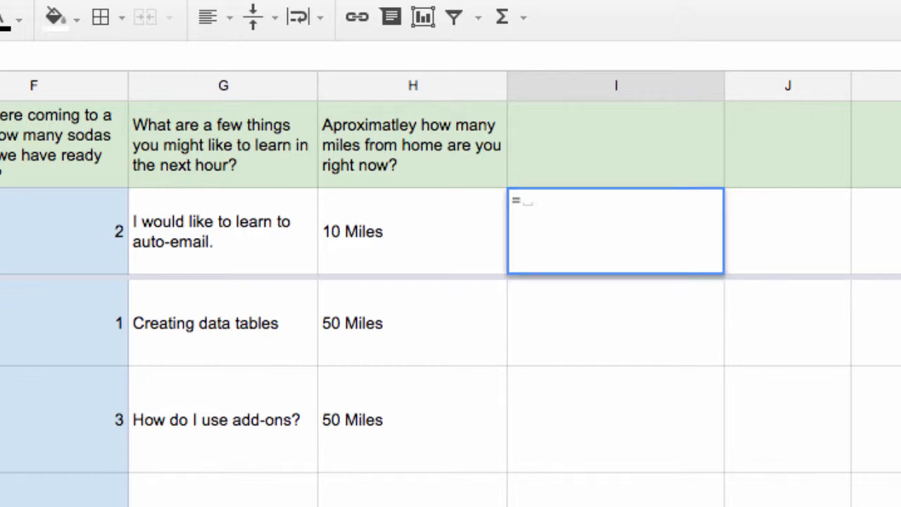
type("left(")
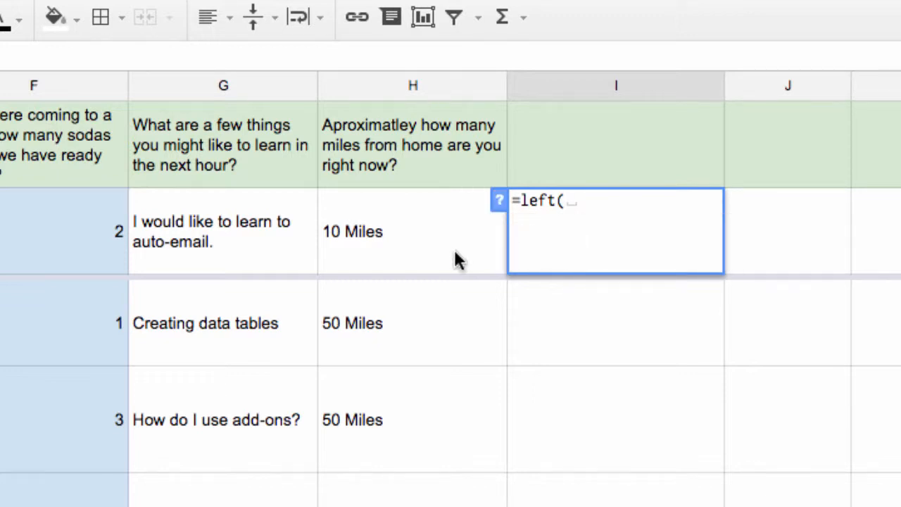
left_click(386, 228)
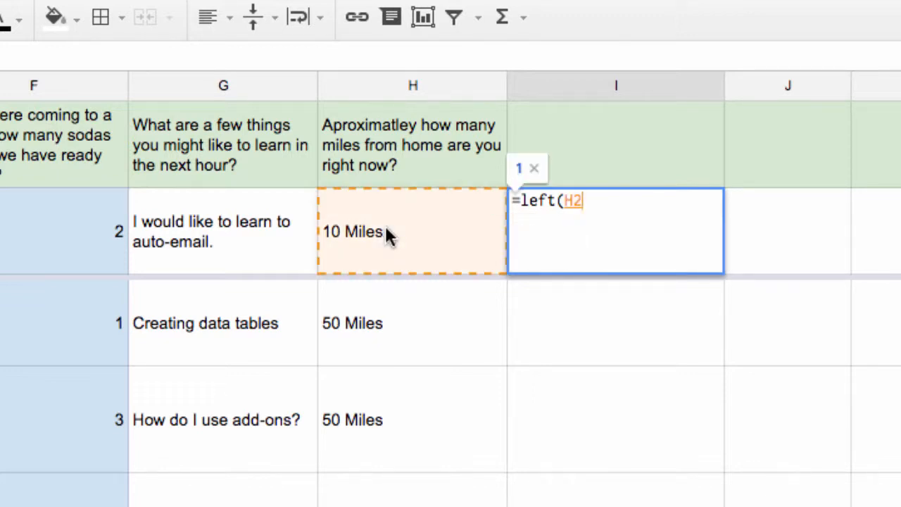
type(",2")
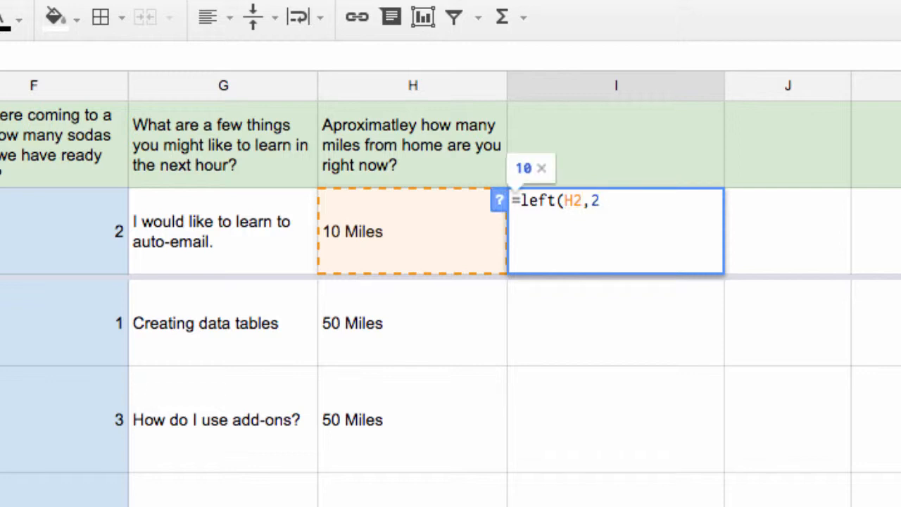
type(")")
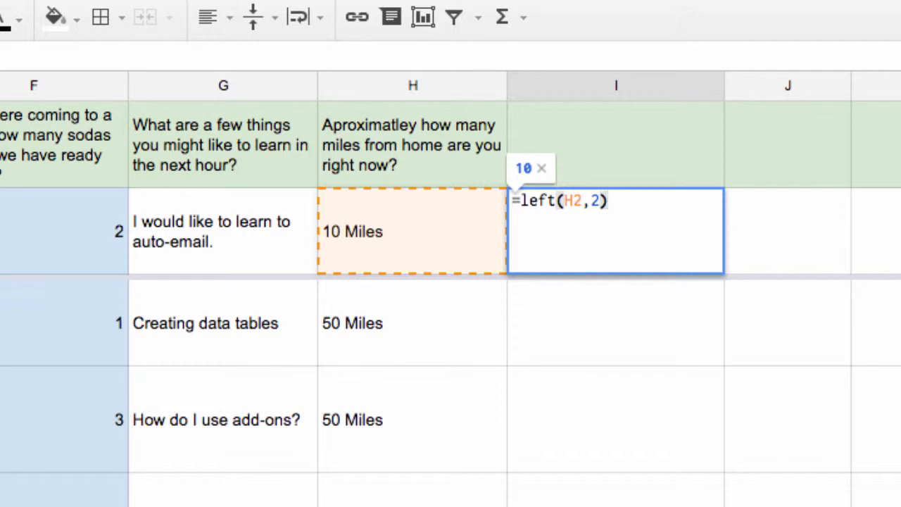
key("Return")
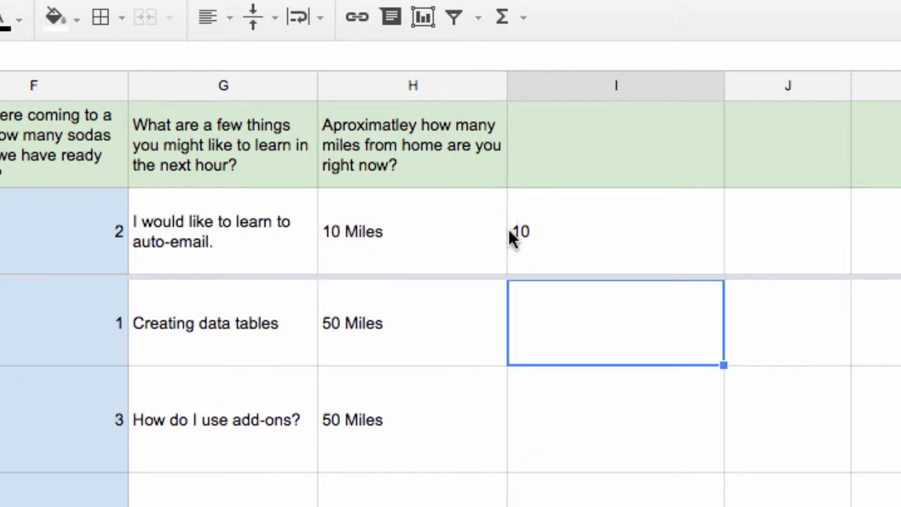
Step: Title column I Split Miles in cell I1 and fill the formula from I2 down to I5
left_click(558, 162)
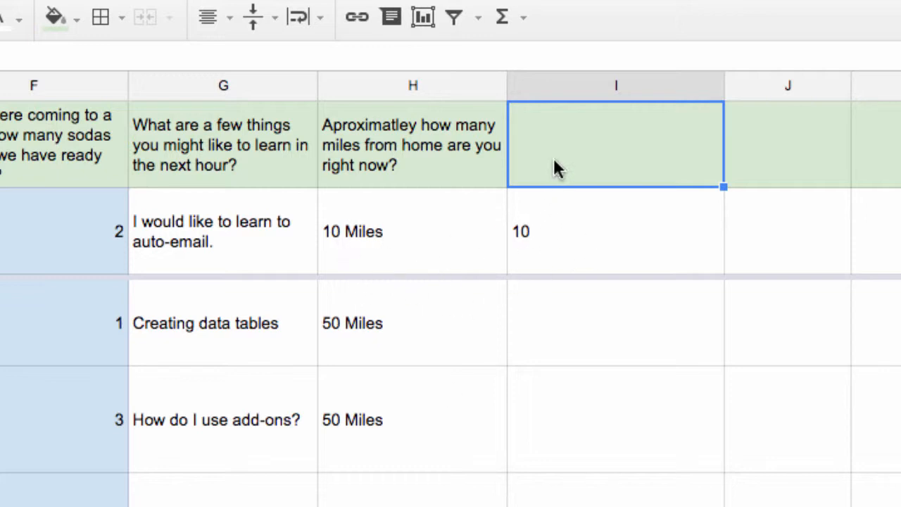
type("Split Miles")
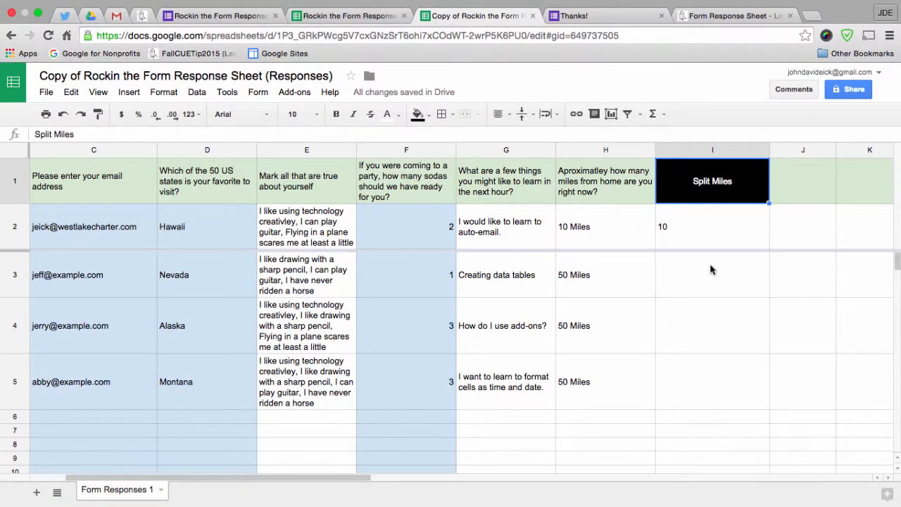
left_click(729, 245)
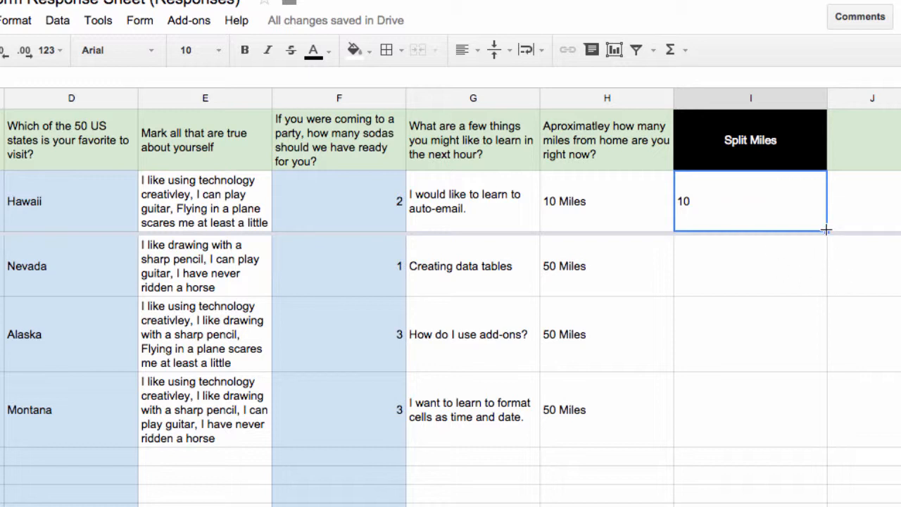
left_click_drag(826, 229, 817, 406)
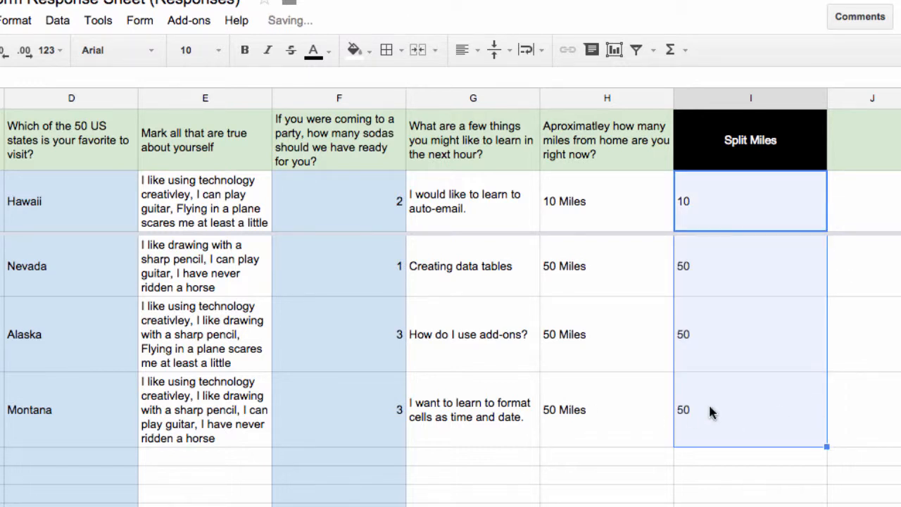